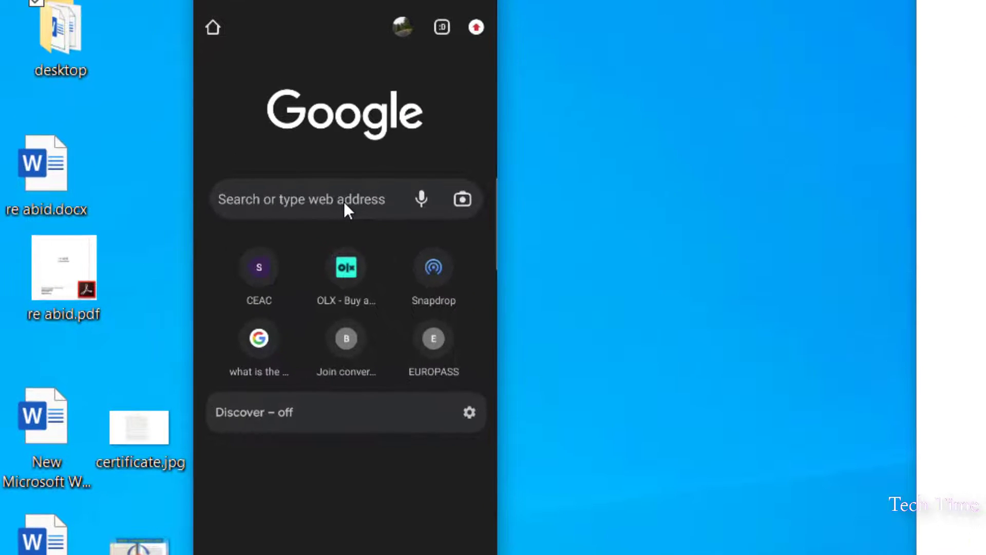
Enter 'snap' in the phone's Chrome address bar and go to snapdrop.net.
left_click(344, 203)
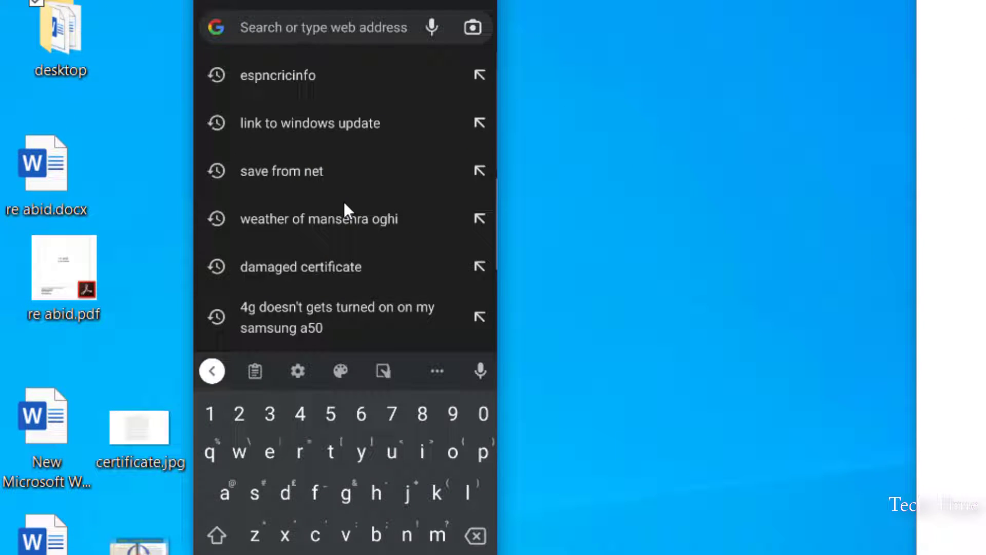
type("snap")
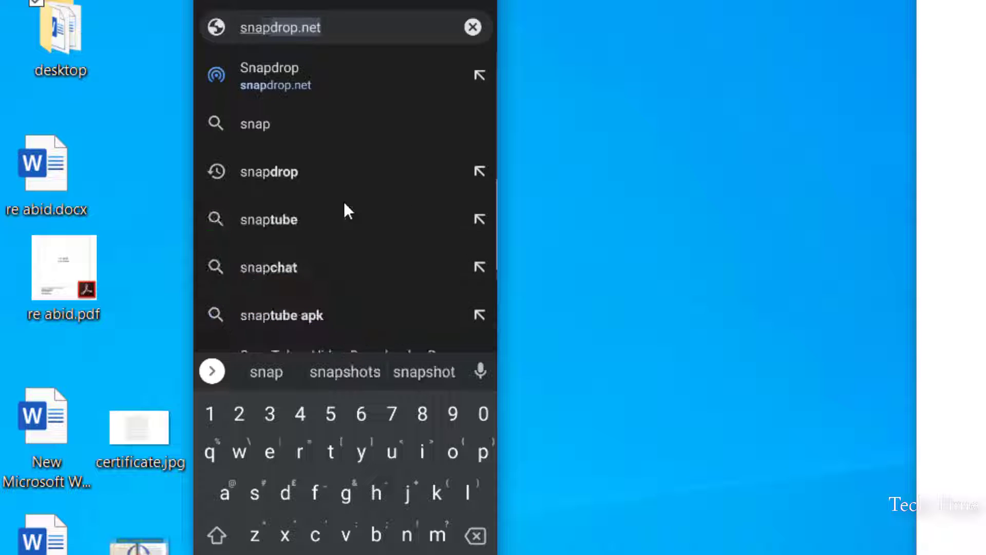
key("Return")
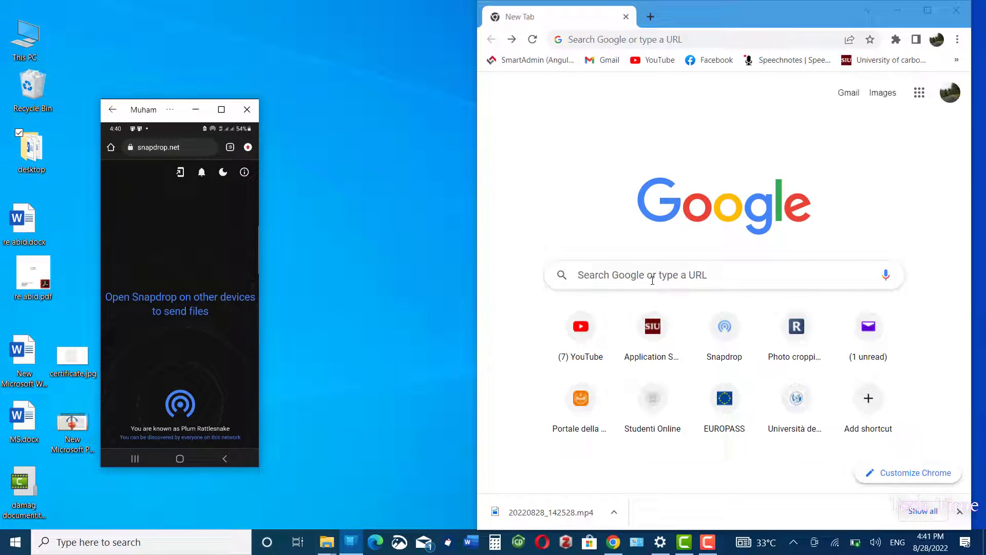
Search 'sna' in the PC's Chrome and choose the snapdrop suggestion.
left_click(626, 282)
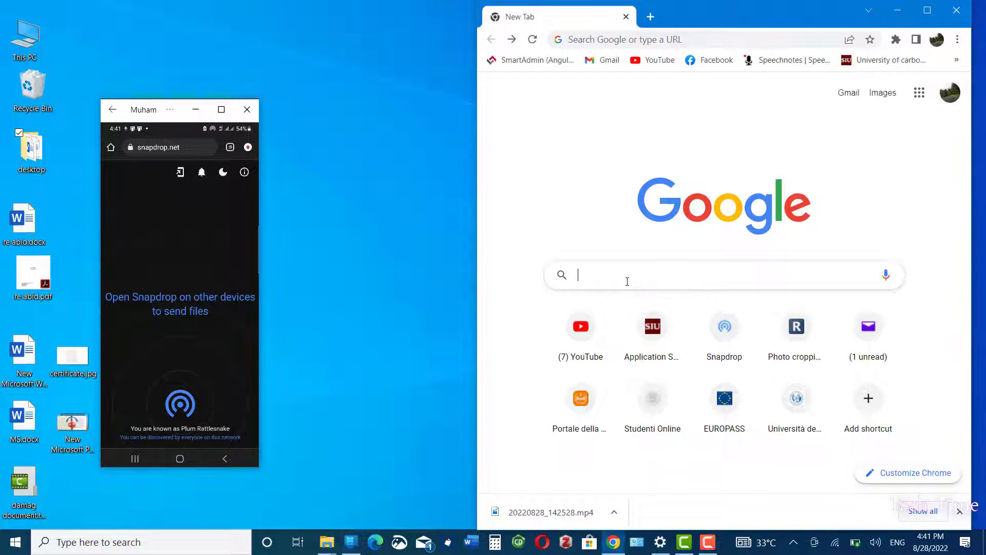
type("sna")
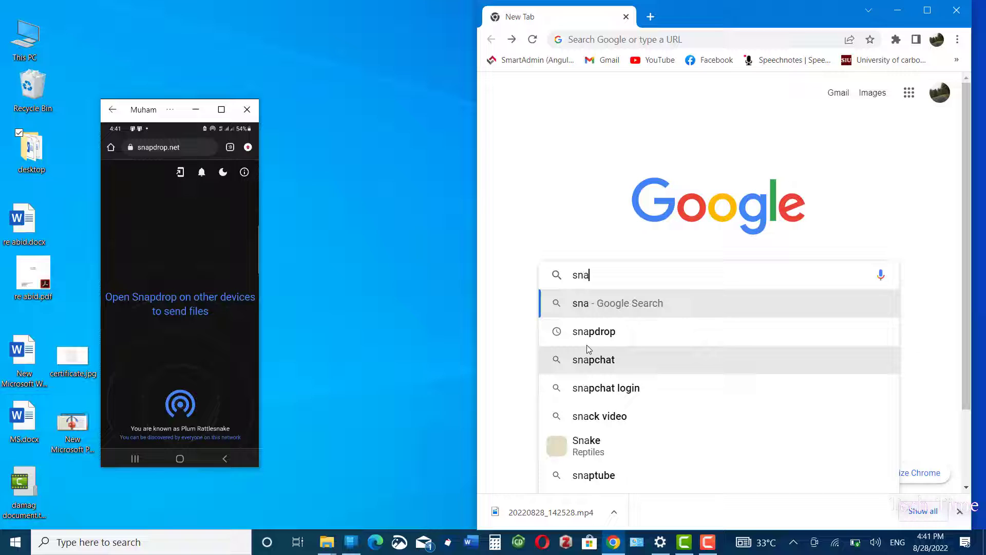
left_click(589, 338)
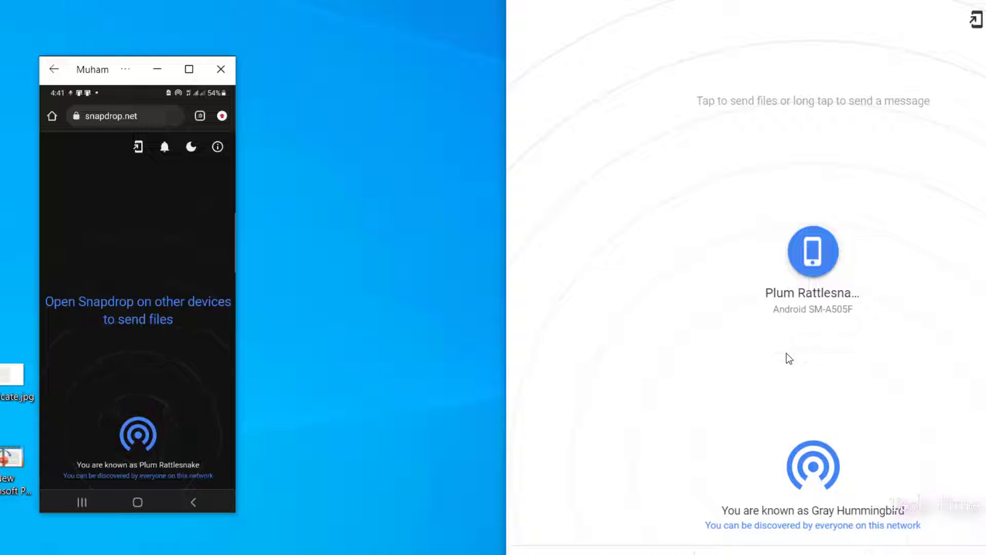
Receive the birthday photo sent from the phone to the Gray Hummingbird PC.
left_click(782, 276)
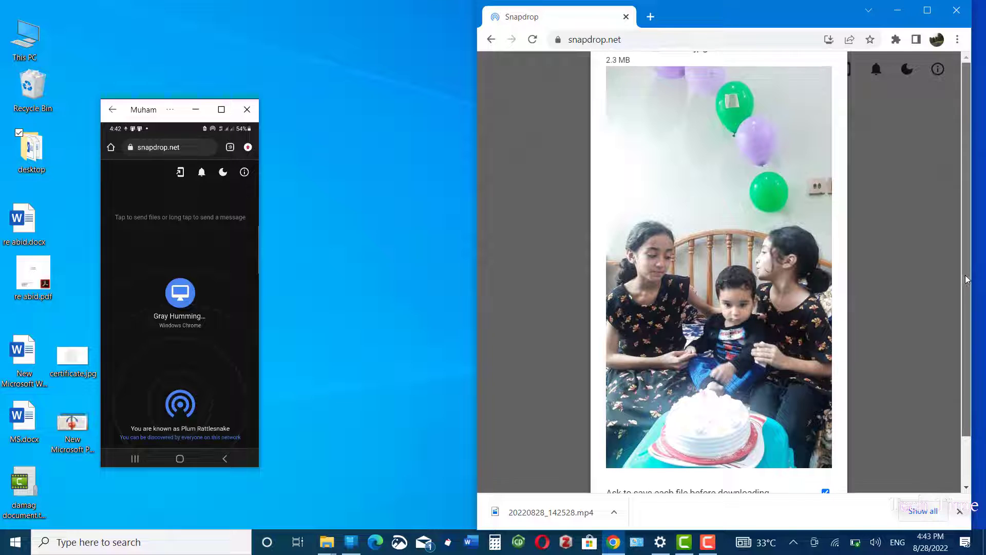
left_click_drag(968, 276, 963, 317)
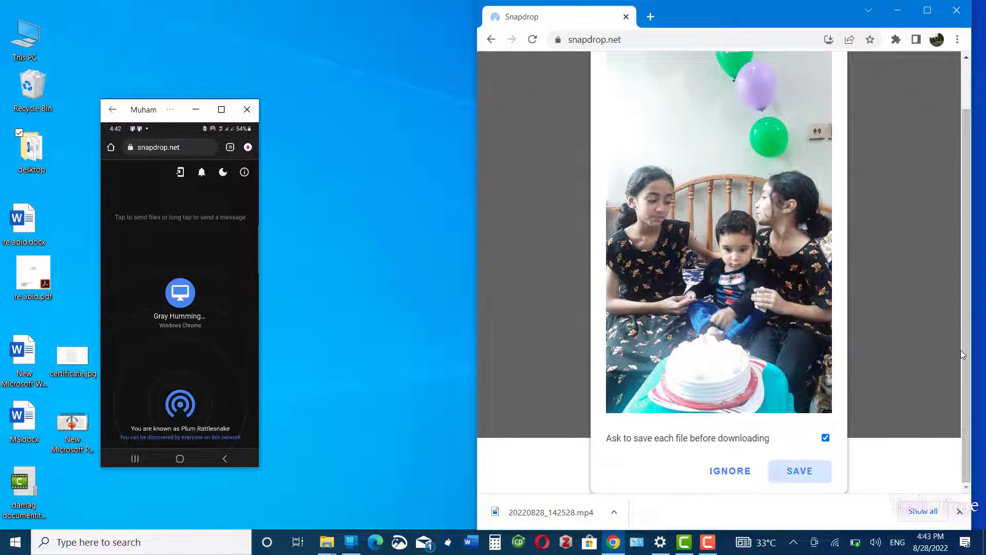
Save the received birthday photo from the File Received dialog.
left_click(802, 474)
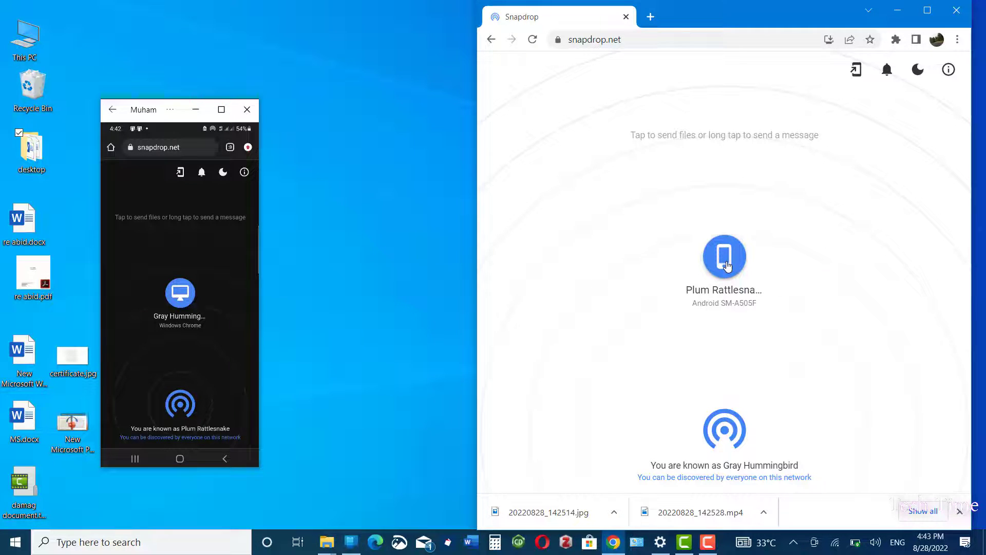
Send New Microsoft PowerPoint Presentation.pptx to the Plum Rattlesnake phone.
left_click(725, 265)
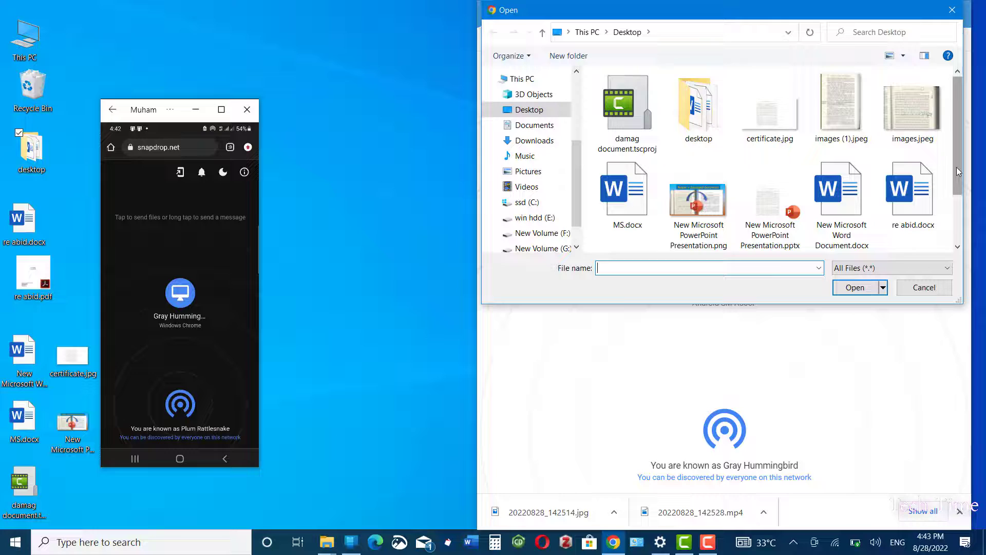
left_click_drag(957, 168, 954, 143)
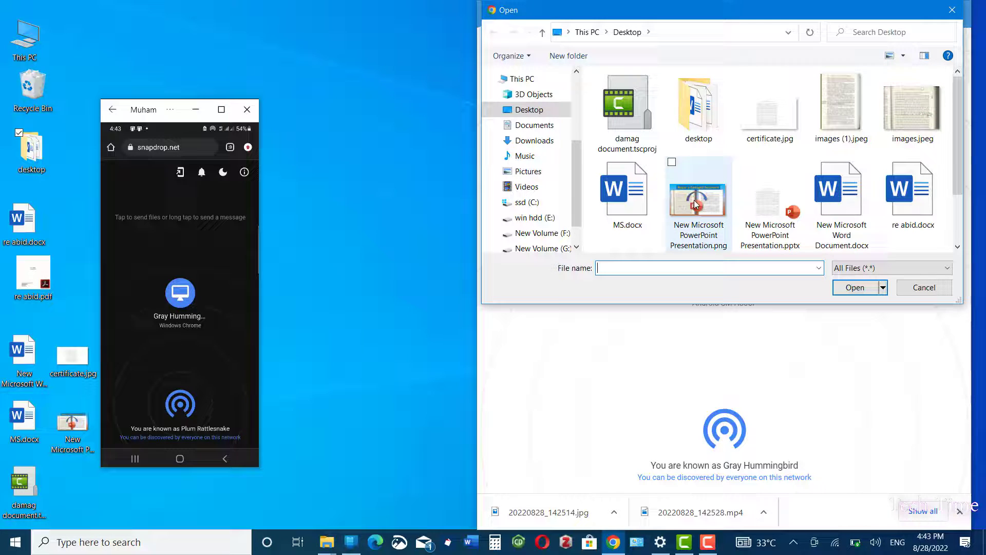
left_click(777, 210)
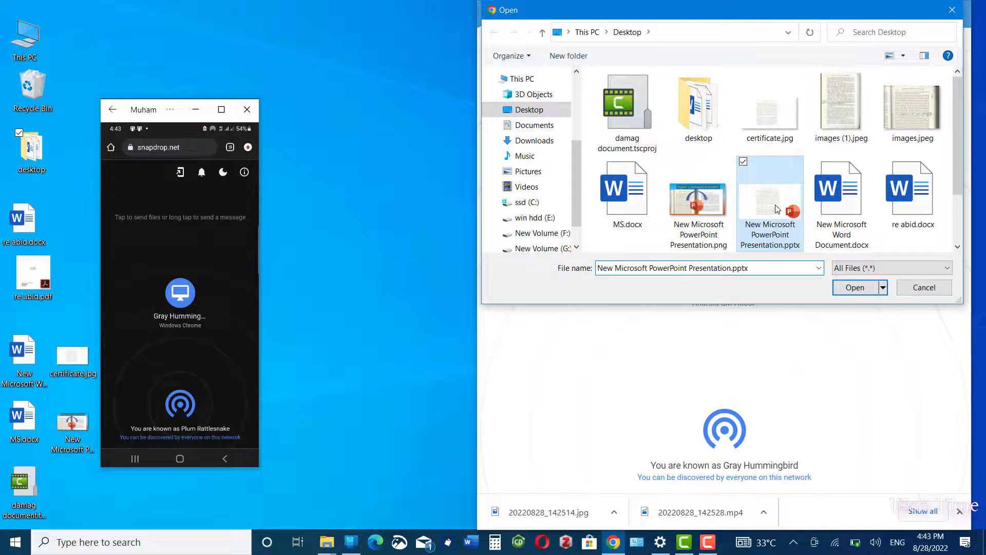
left_click(855, 288)
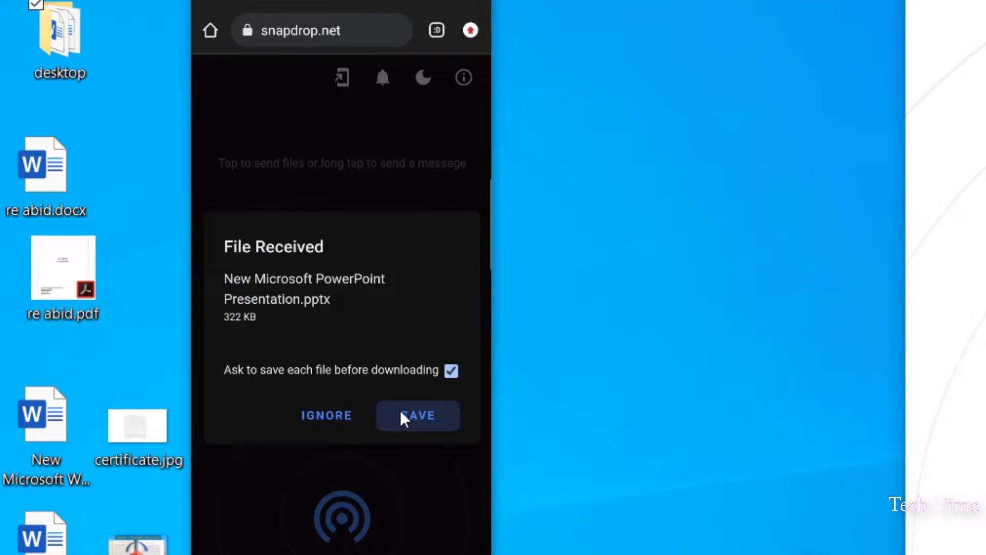
Save the received PowerPoint presentation from the phone's File Received dialog.
left_click(427, 420)
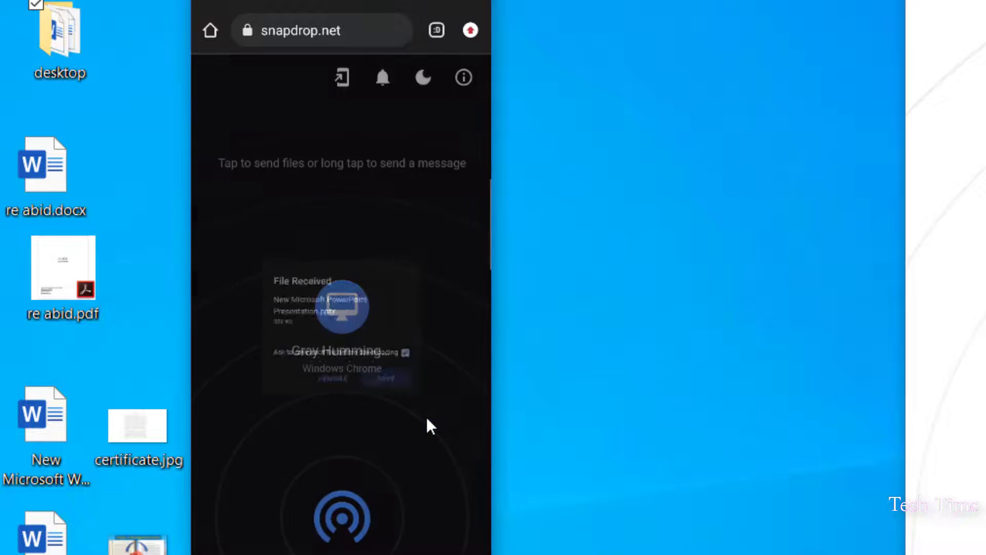